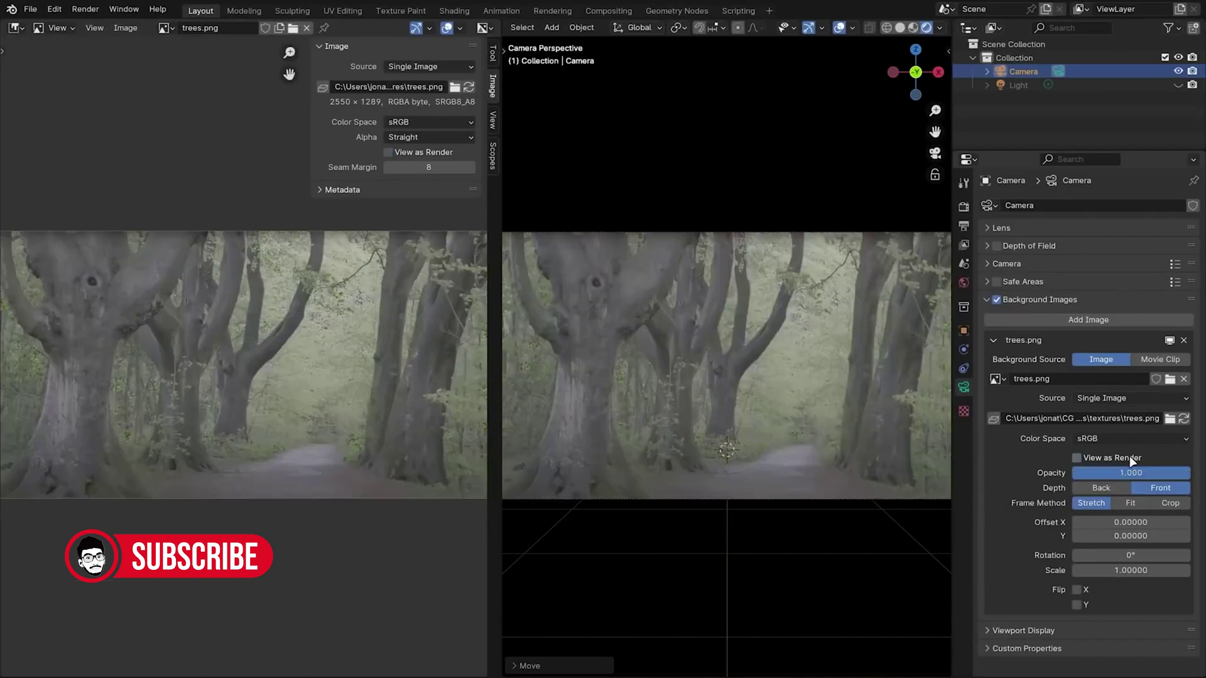
Toggle View as Render on, off and on again so trees.png shows at full contrast
click(1129, 456)
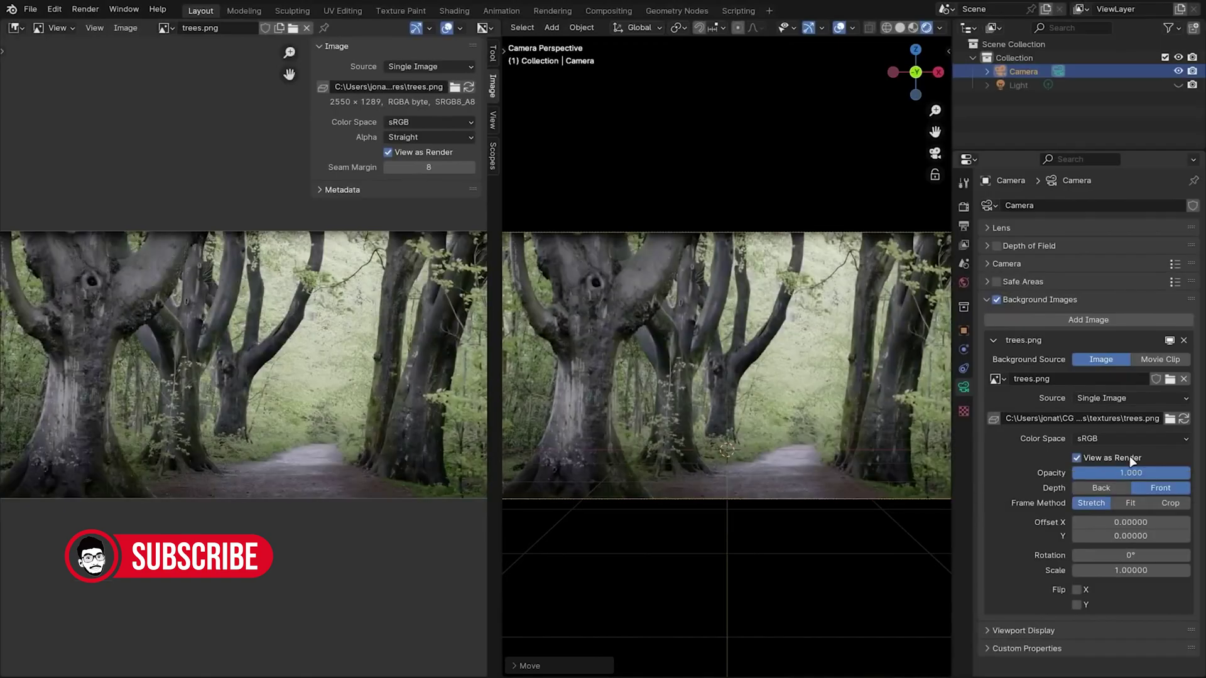
click(1129, 456)
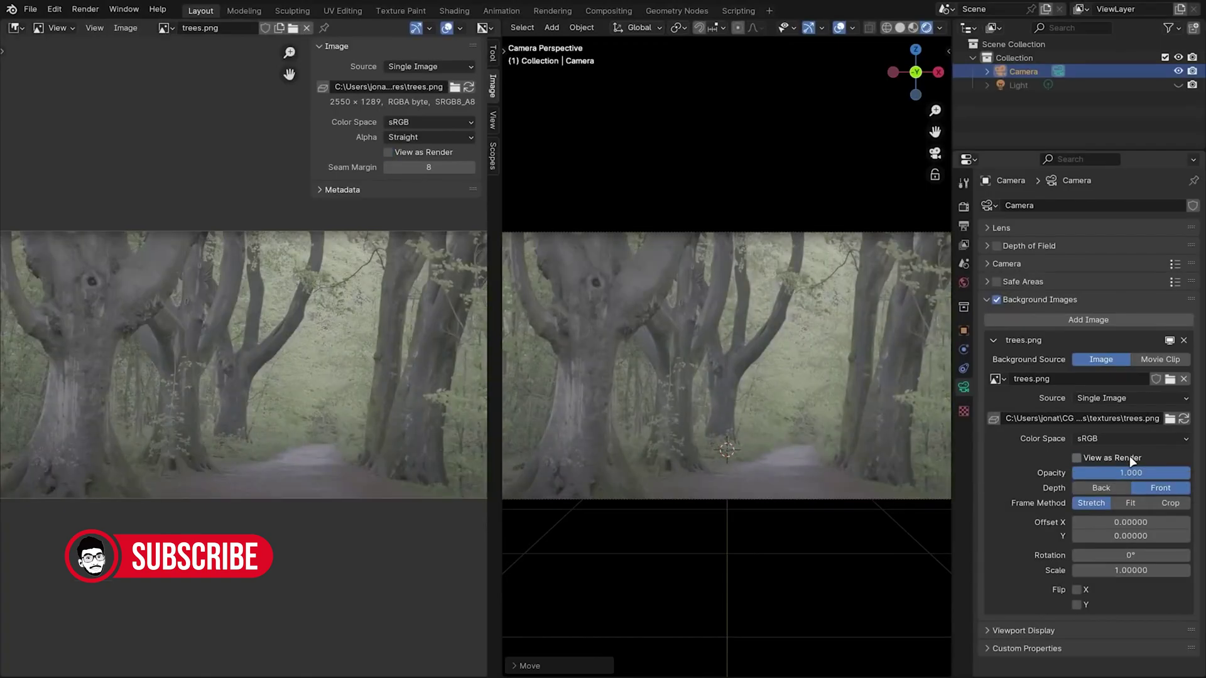
click(1129, 456)
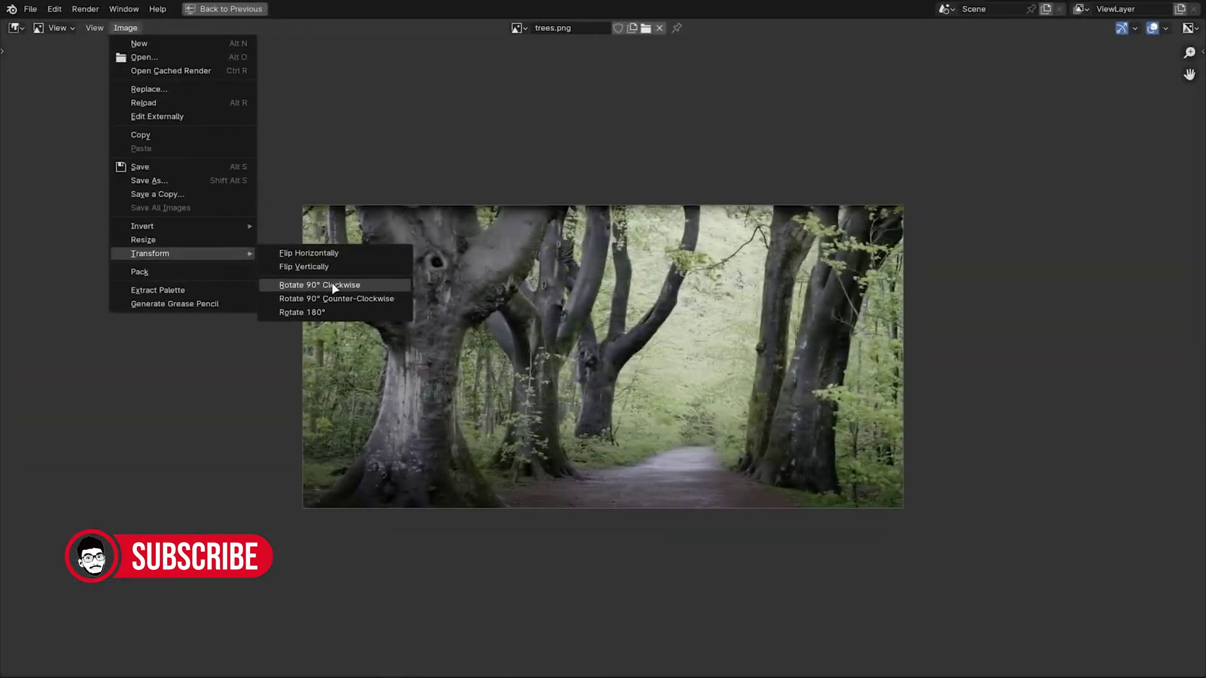
Rotate the trees image 90° into landscape orientation
click(326, 273)
click(127, 28)
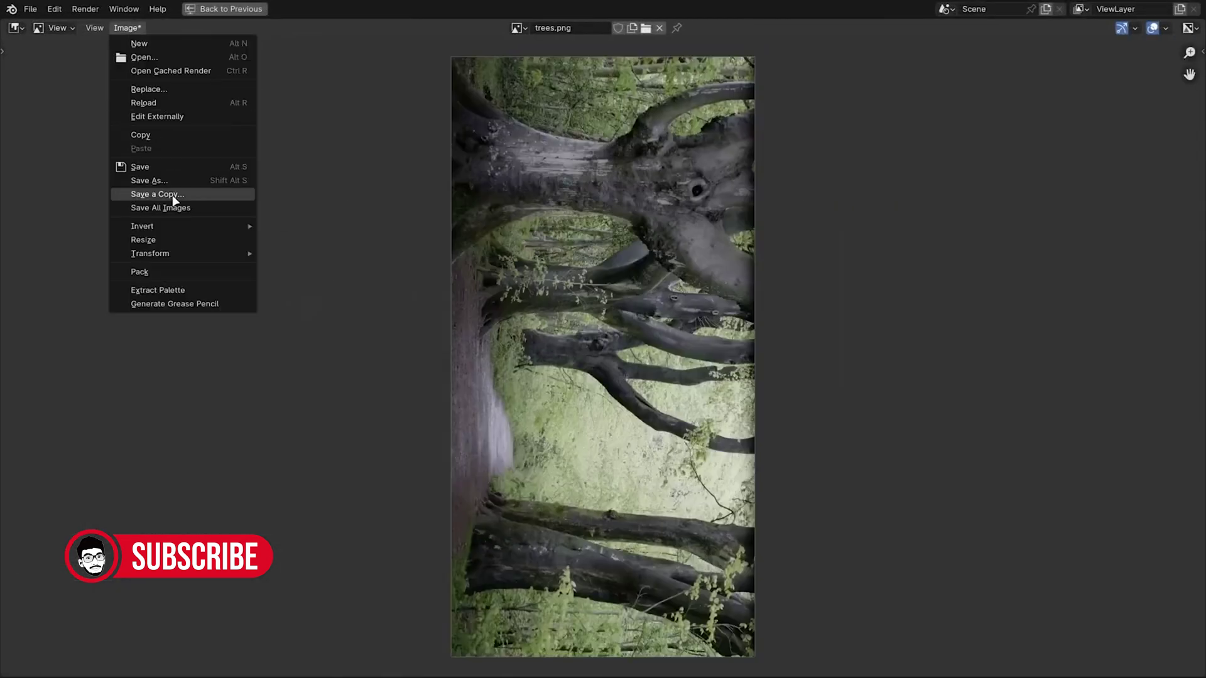
mouse_move(174, 254)
click(325, 297)
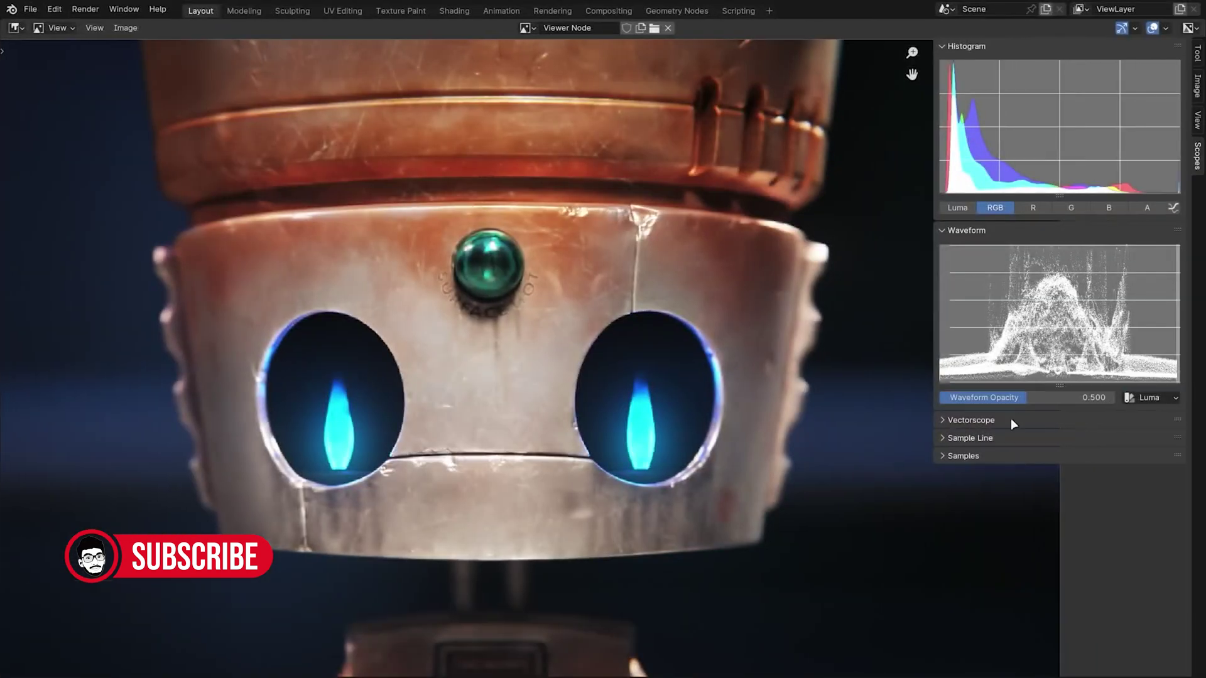
Show the robot render's vectorscope in Luma mode
click(1011, 419)
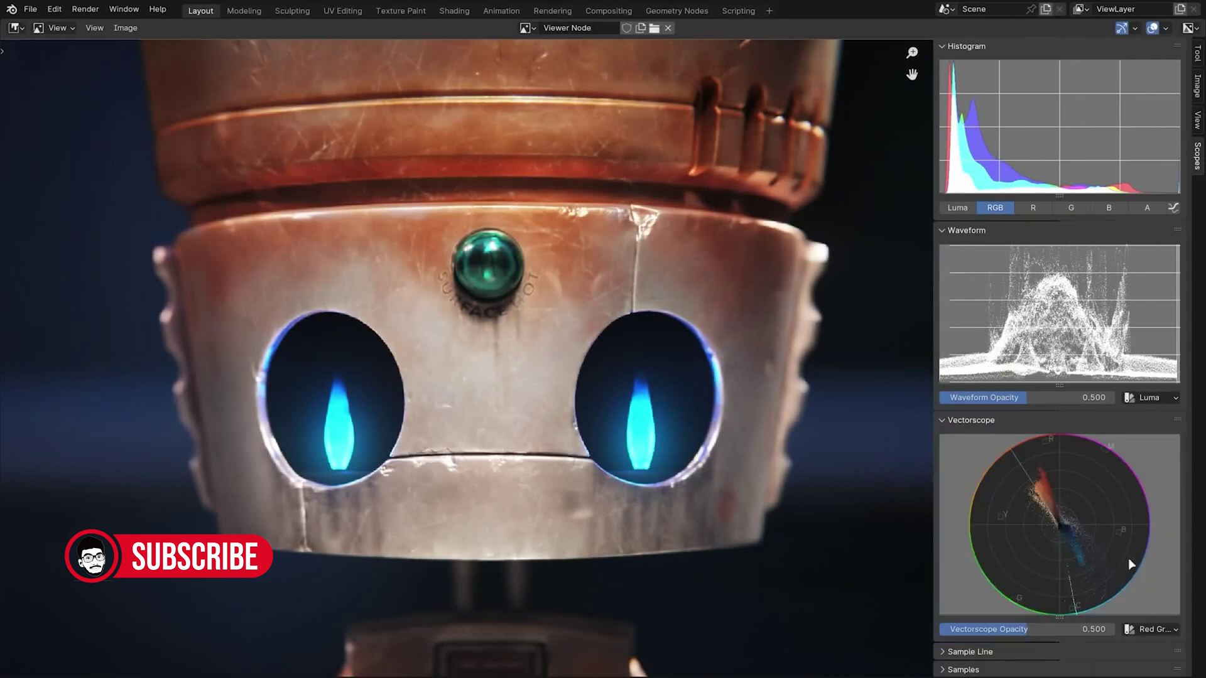
click(1153, 630)
click(1146, 600)
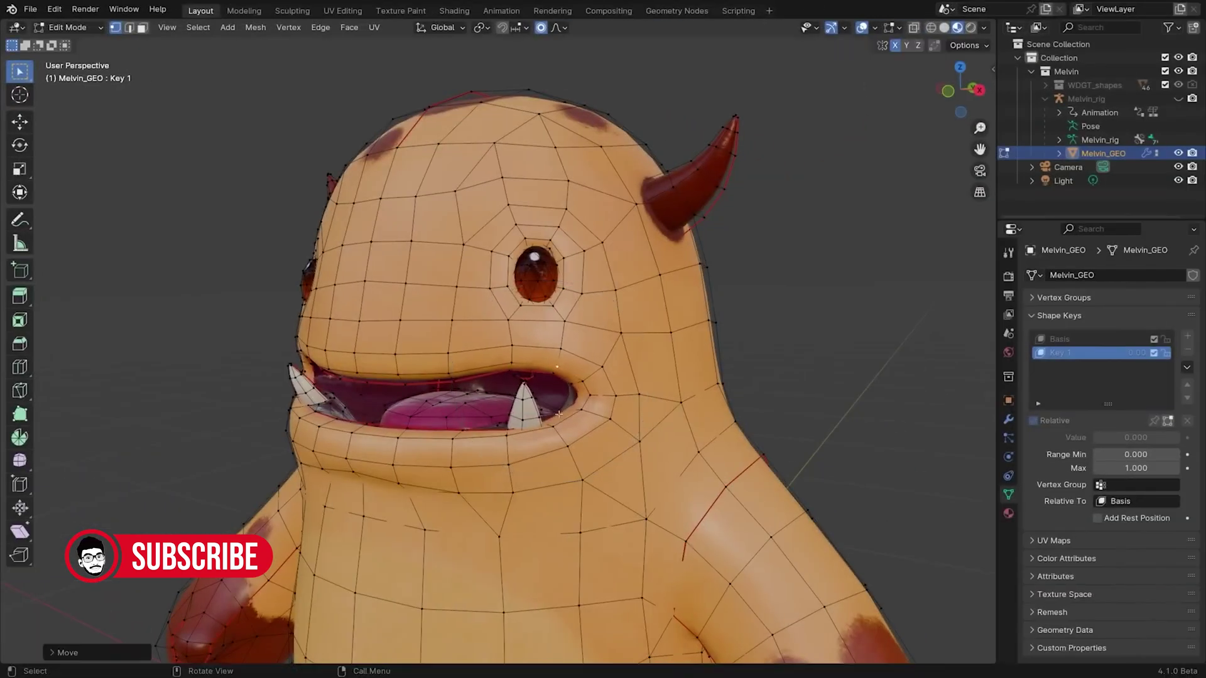
Move Melvin's mouth vertices with proportional falloff on shape key Key 1
key(g)
click(559, 437)
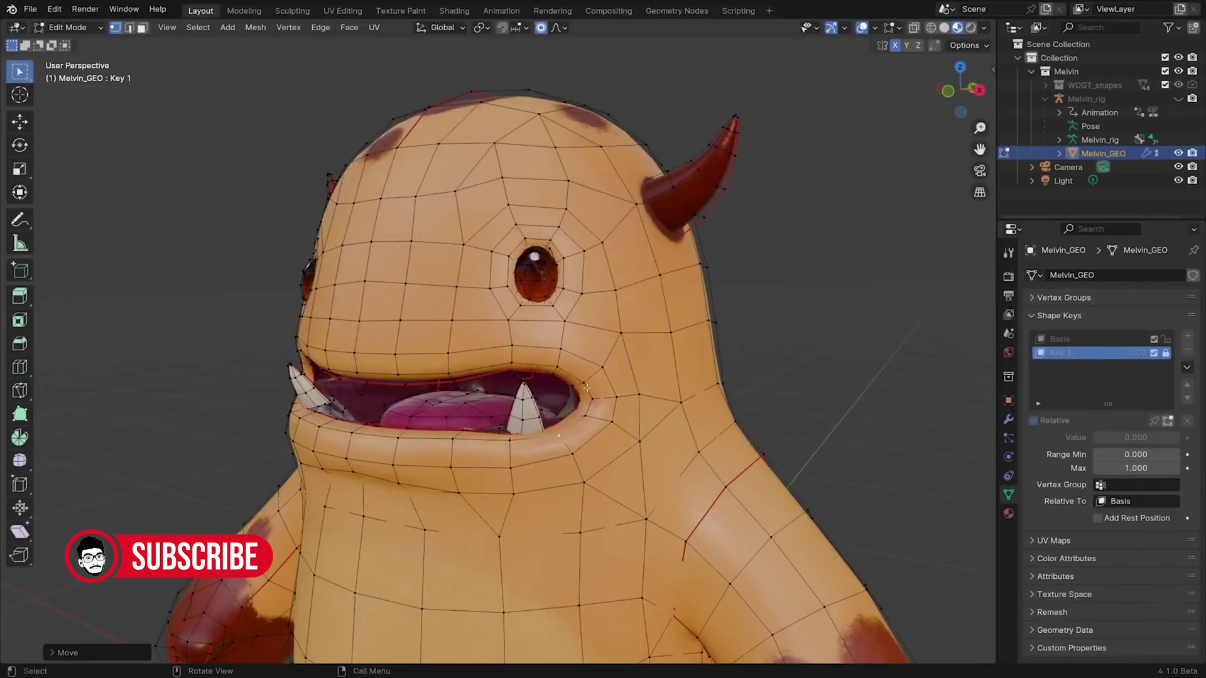
key(g)
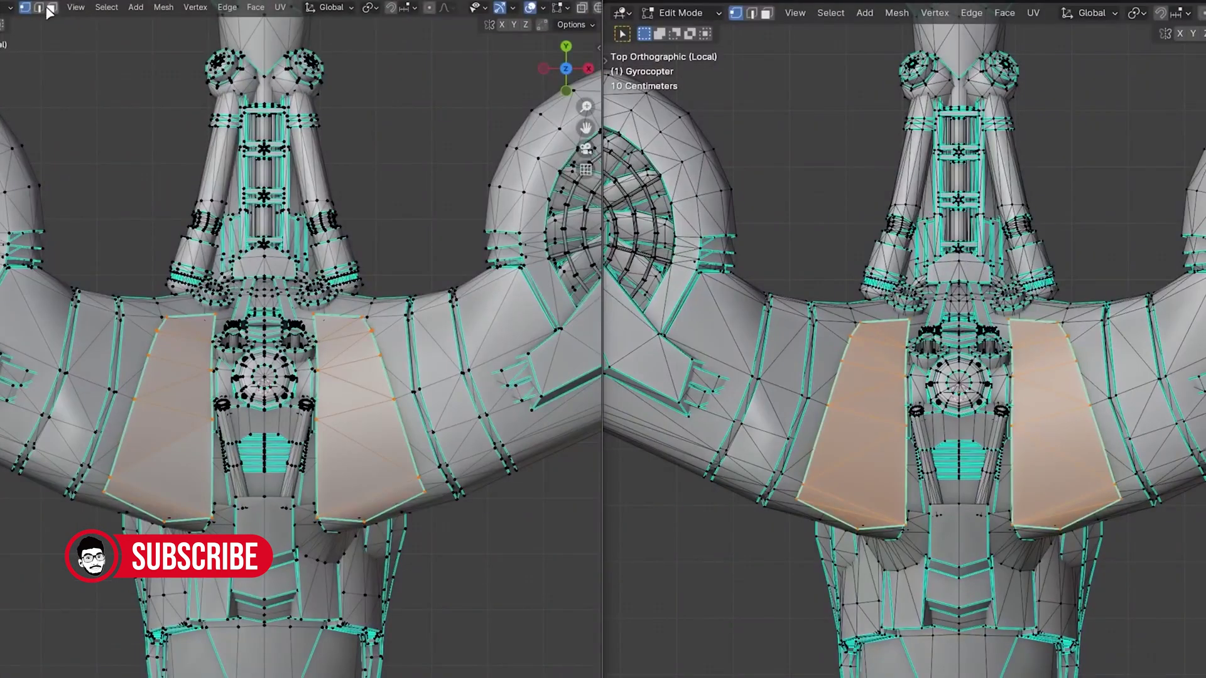
Set both gyrocopter viewports to face select mode
click(39, 8)
click(52, 9)
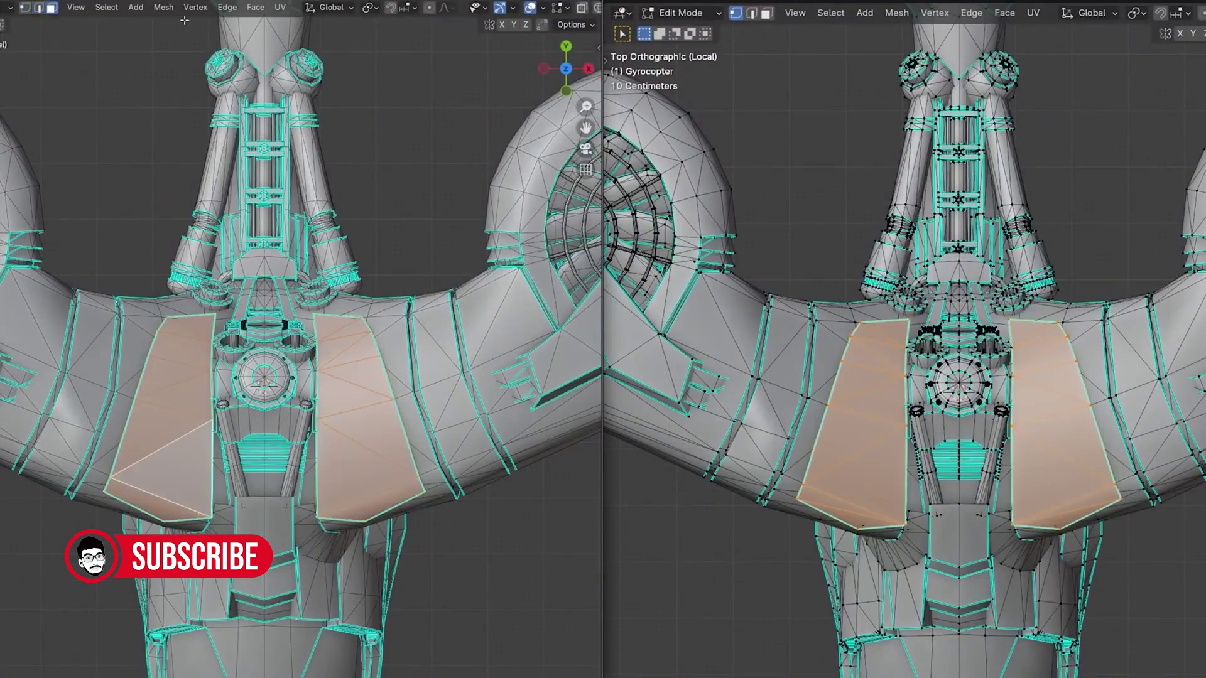
click(751, 13)
click(767, 12)
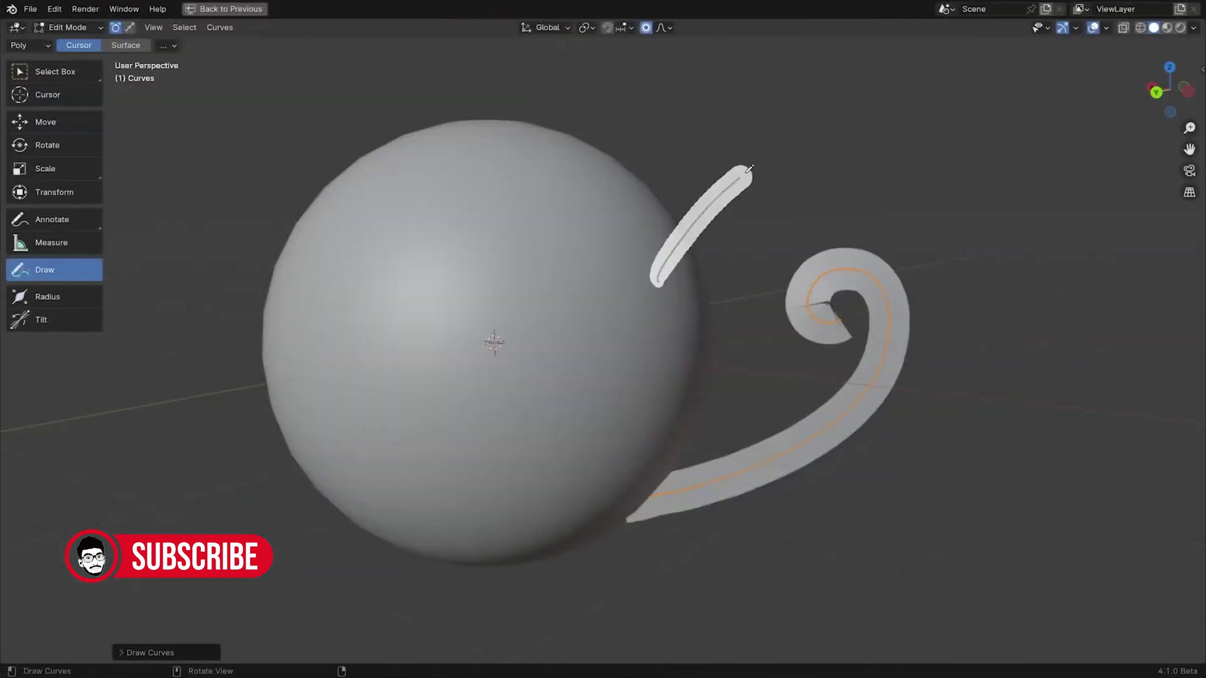
Draw three curve tubes around and above the sphere
drag(748, 175, 836, 217)
drag(728, 251, 716, 329)
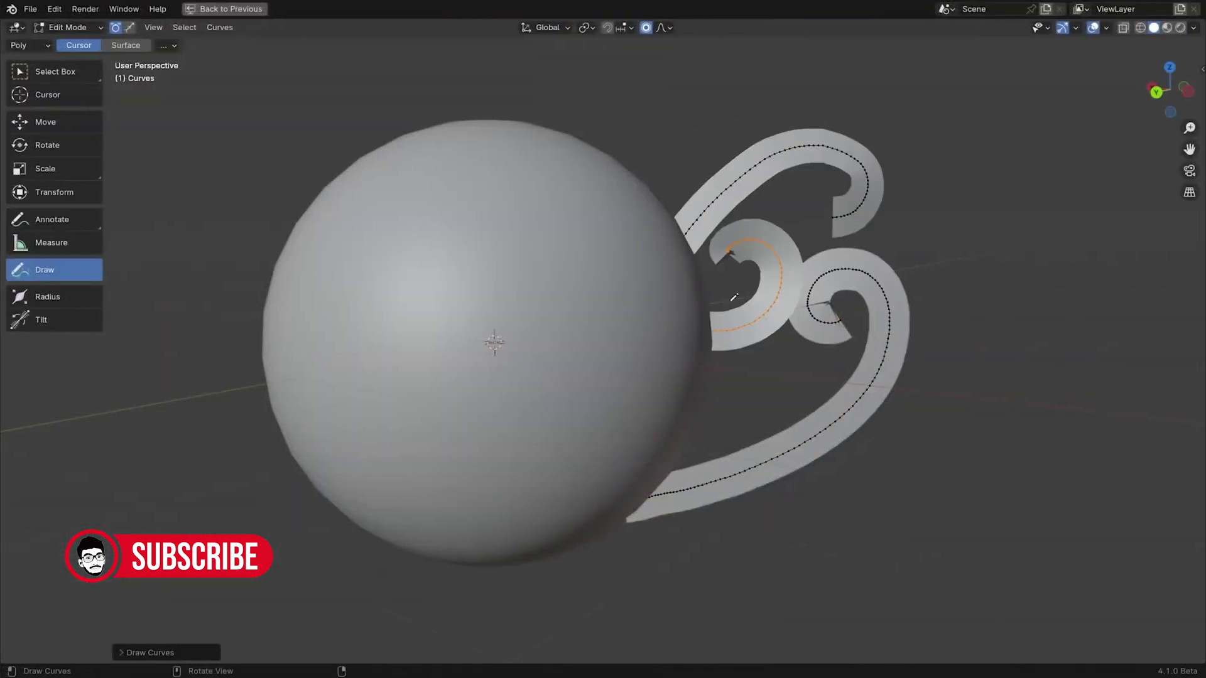
drag(611, 183, 750, 79)
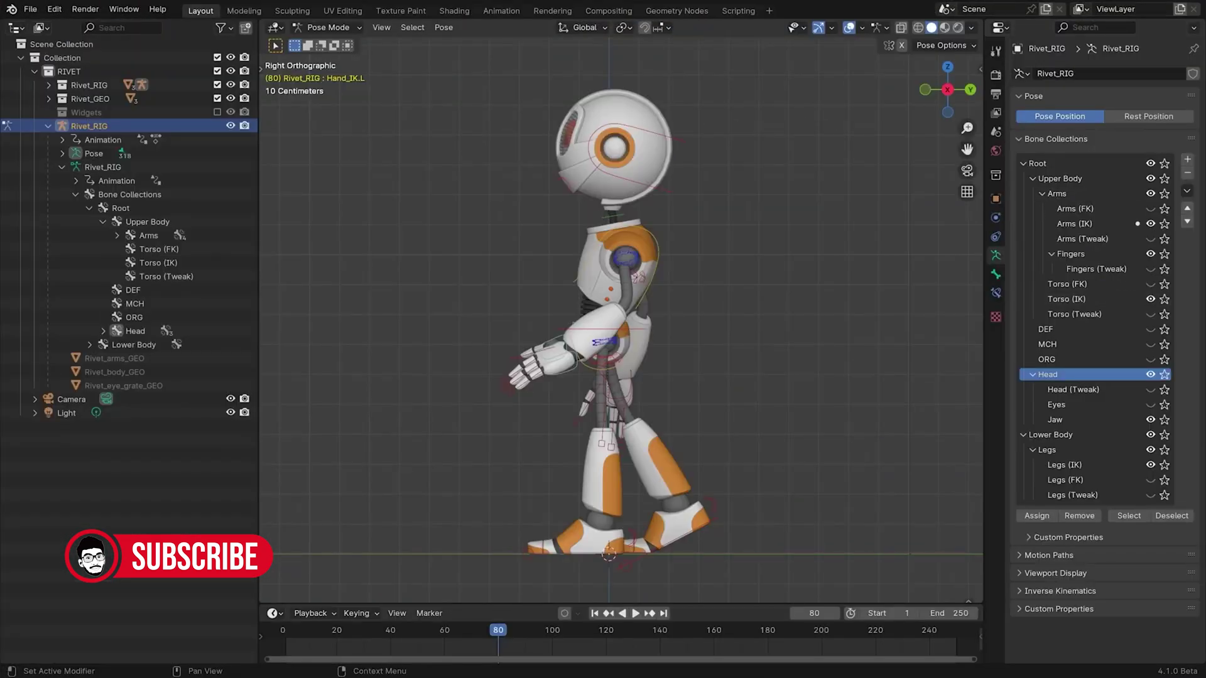
Bake the robot rig's action with Location channels only, then bake the channels
click(472, 27)
mouse_move(575, 361)
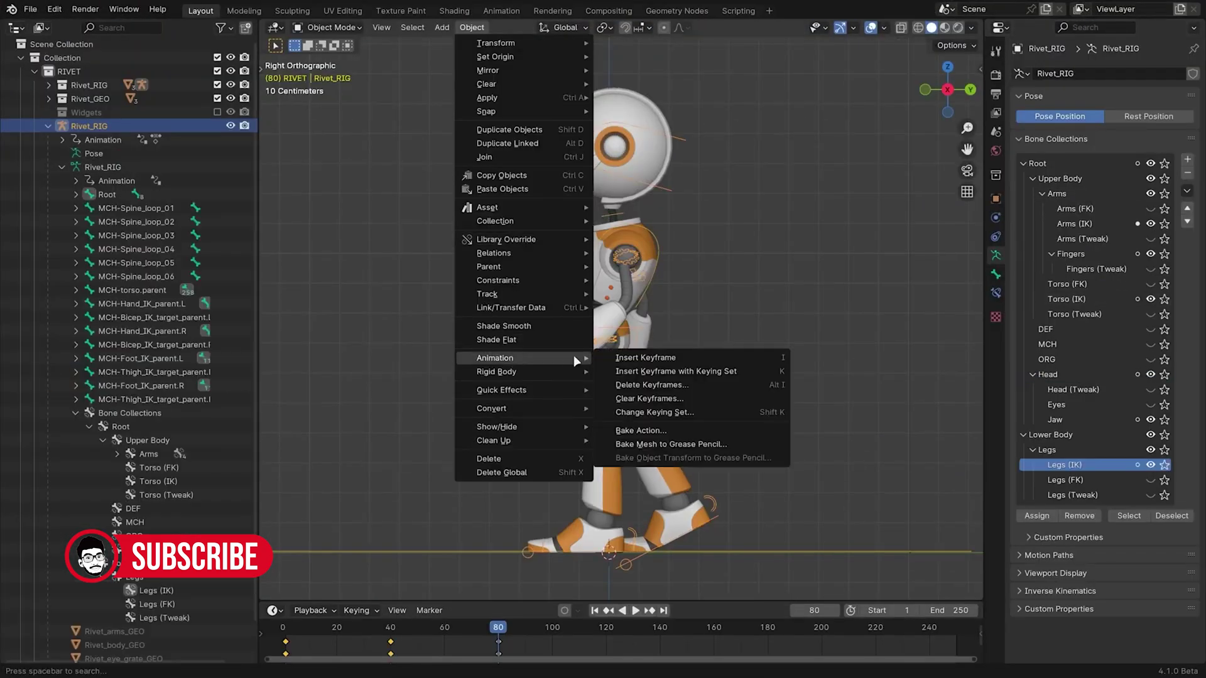
click(664, 429)
drag(682, 386, 595, 198)
click(672, 406)
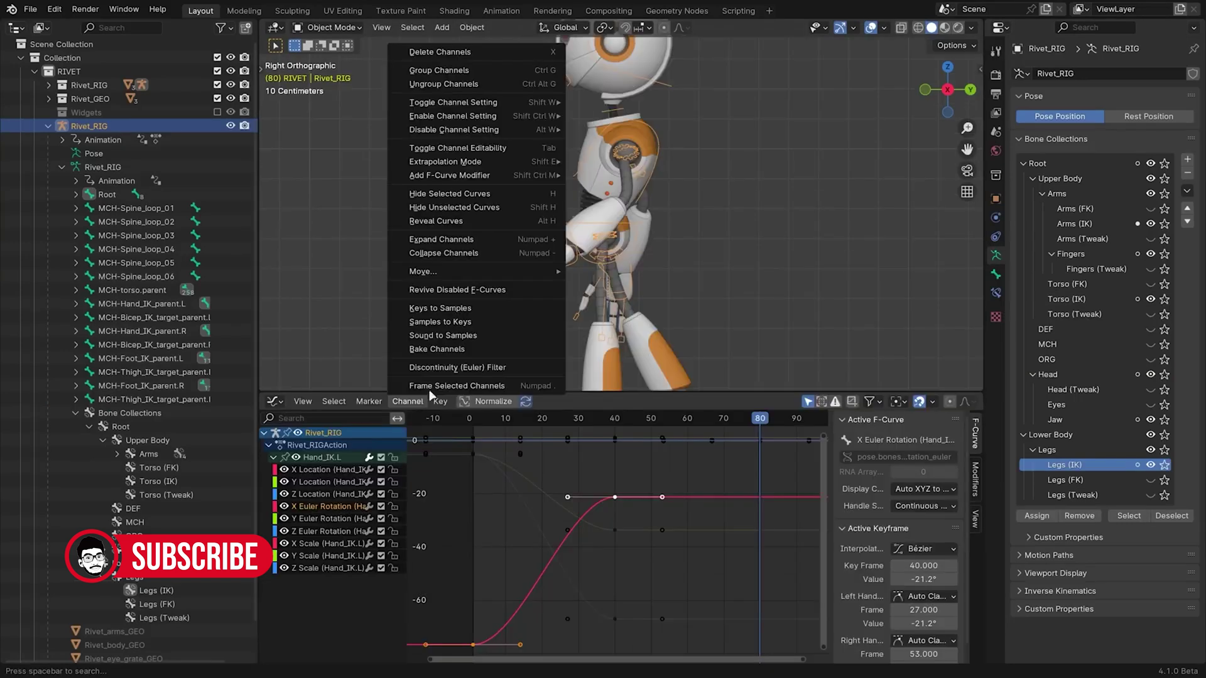
click(476, 350)
click(442, 644)
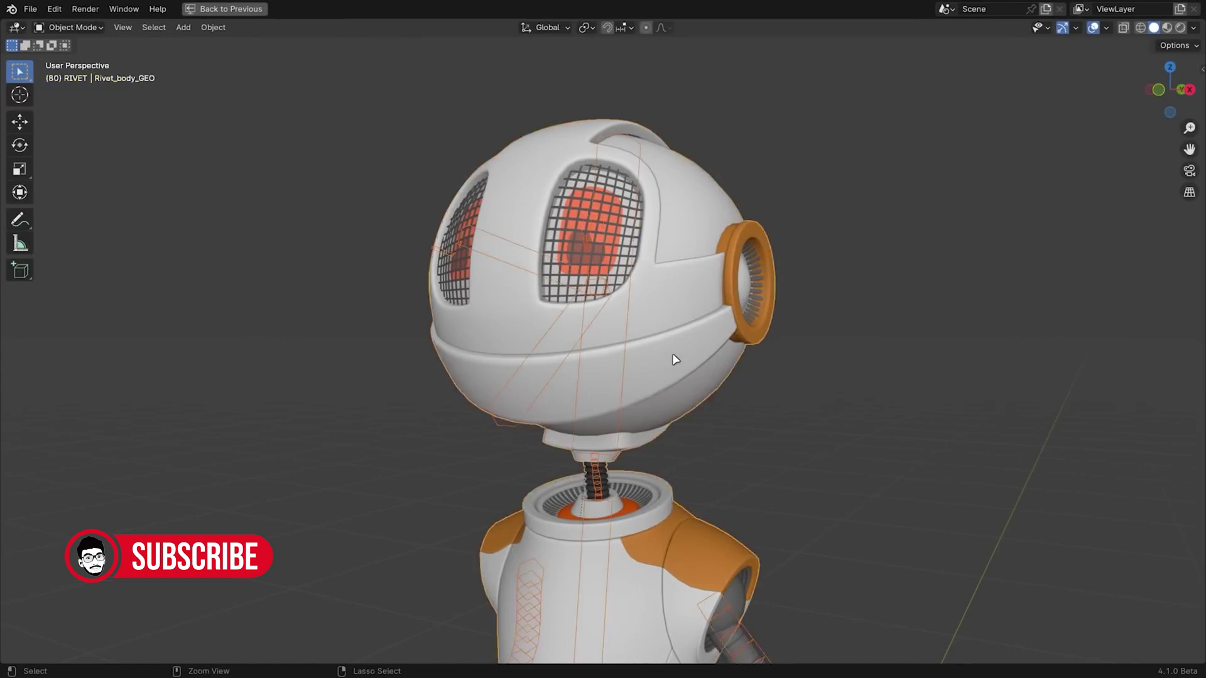
Switch the robot body into Weight Paint mode via the Ctrl+Tab pie
key(ctrl+Tab)
click(575, 295)
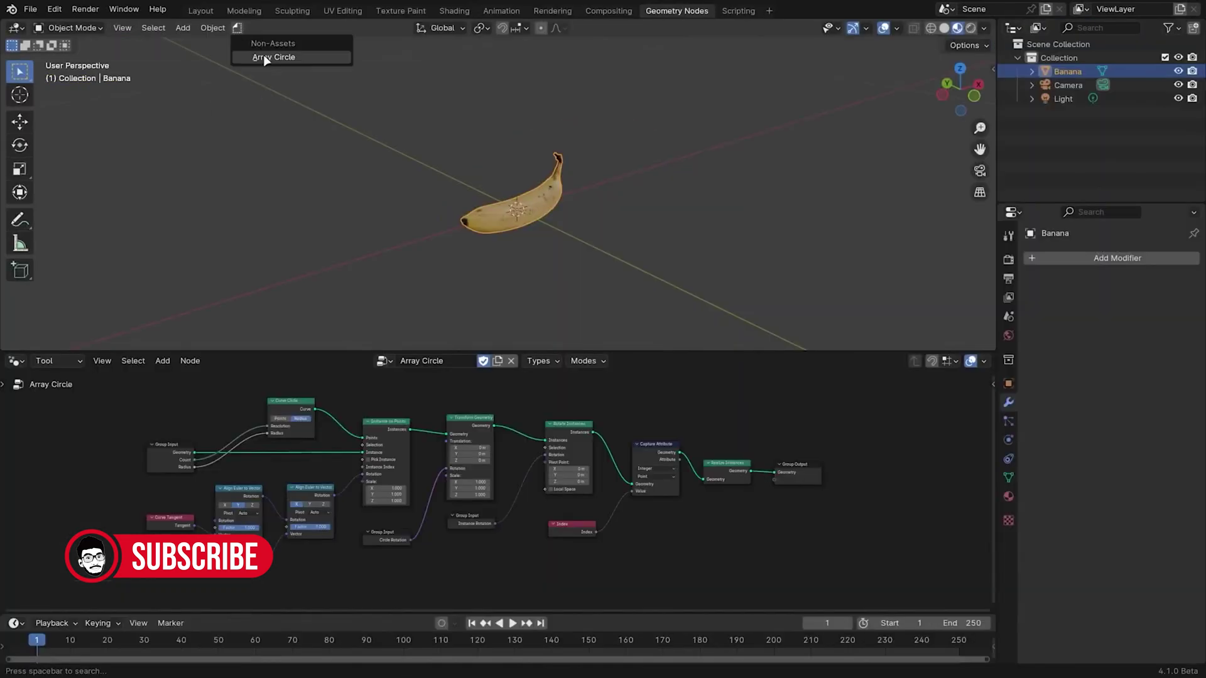
click(263, 58)
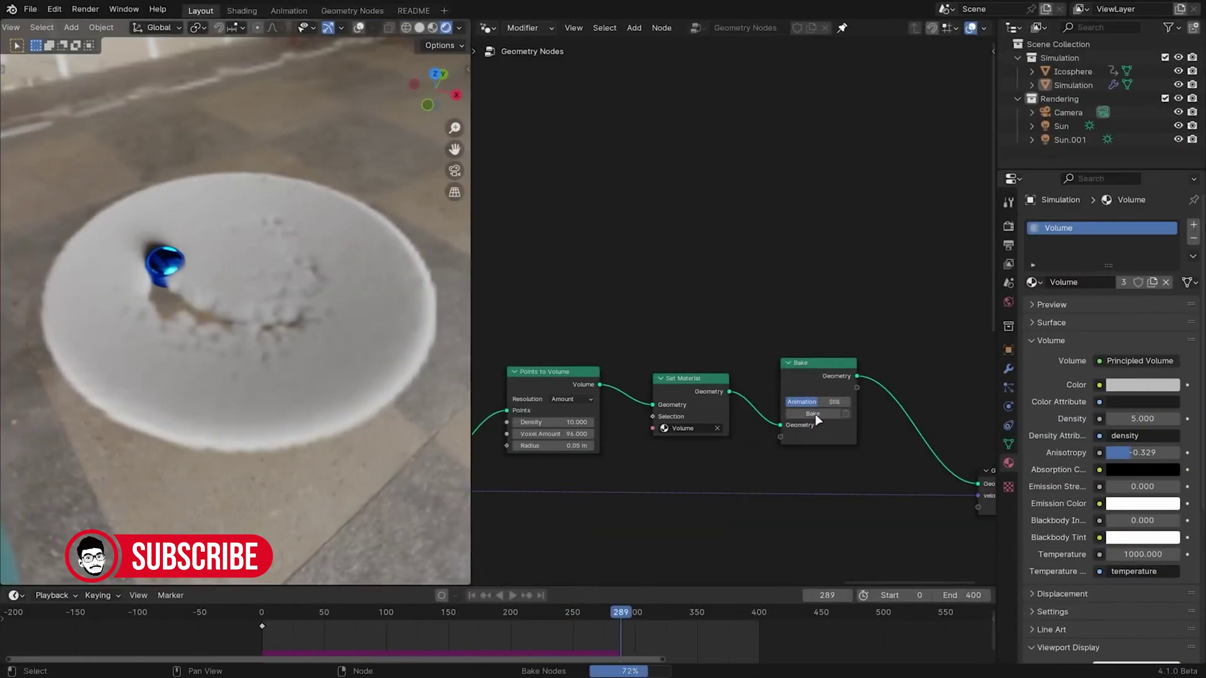
Play back the baked volume simulation and expand the Output Attributes settings
key(space)
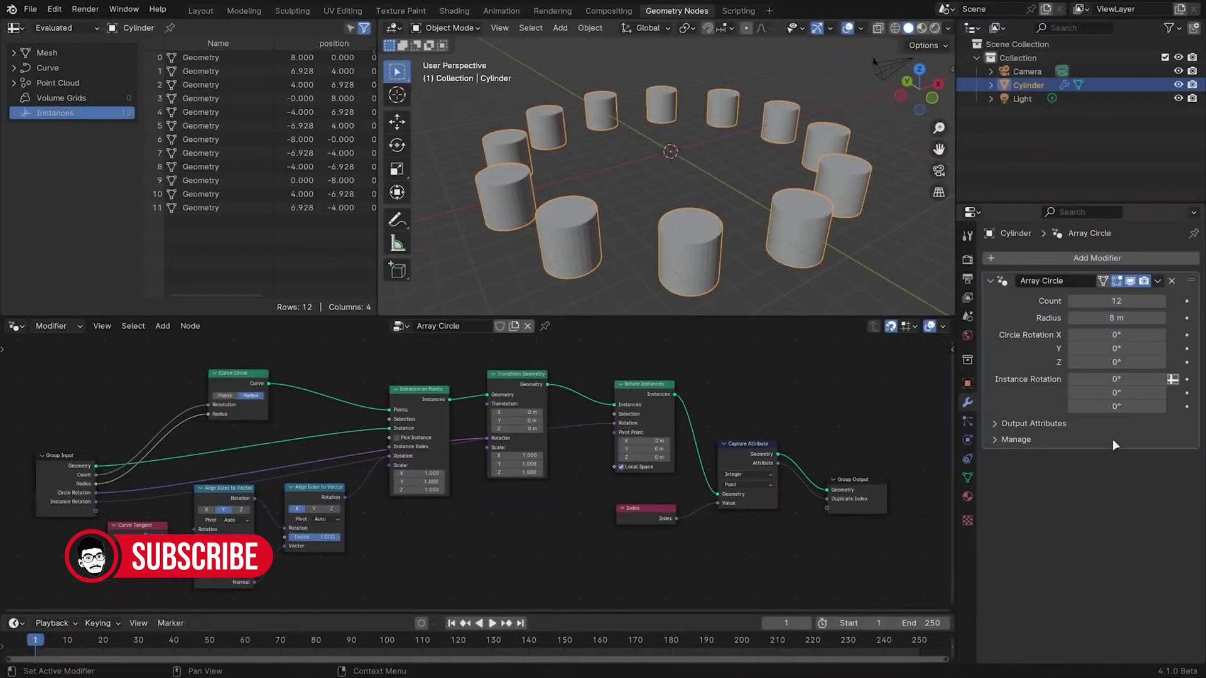
click(1065, 422)
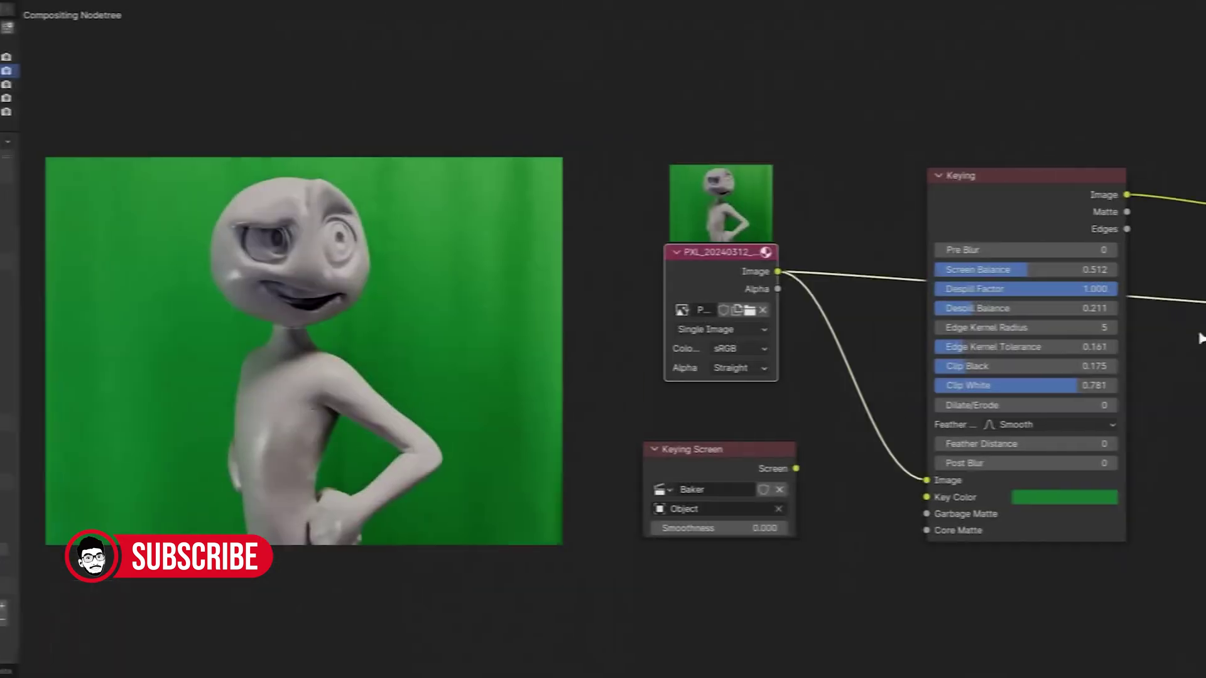
Raise Keying Screen smoothness, link it into the Keying node, and drive Kuwahara size from the matte
ctrl+shift+click(716, 458)
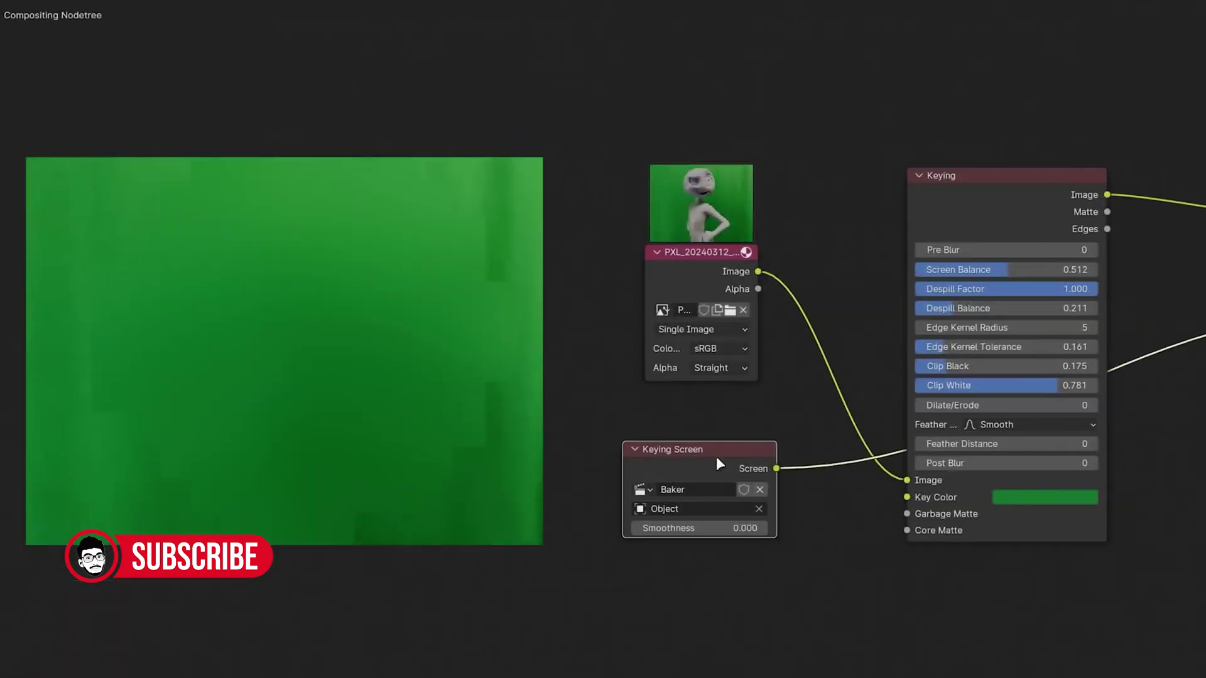
drag(730, 528, 736, 527)
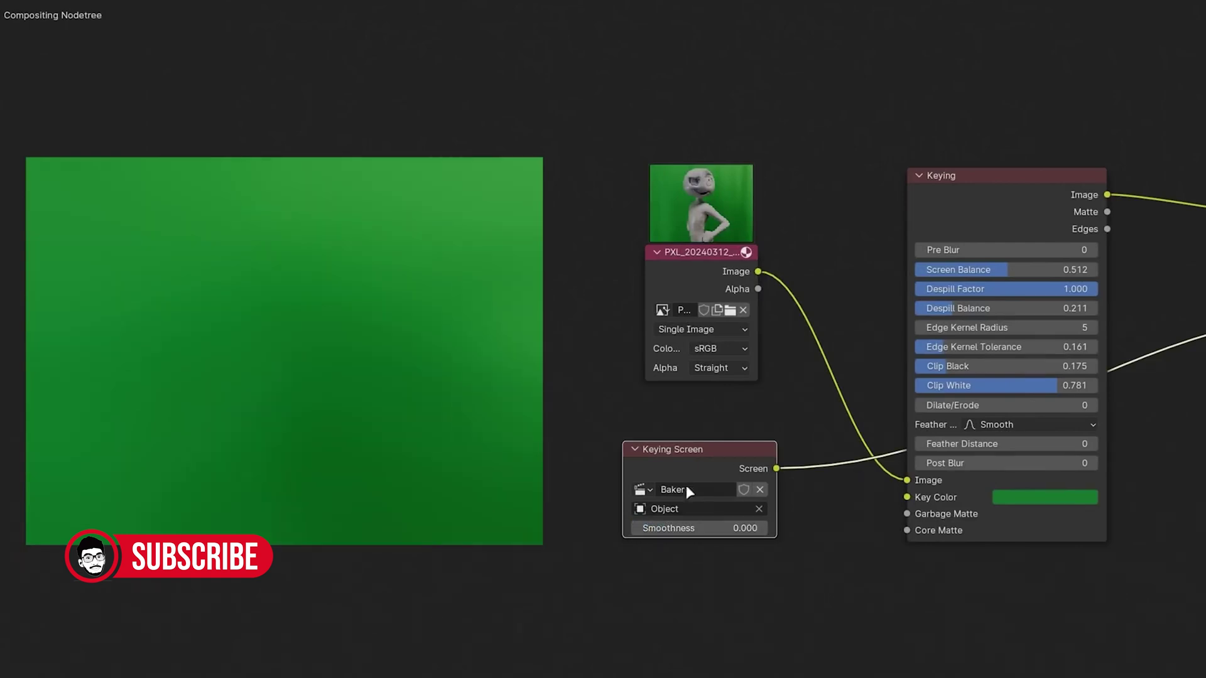
ctrl+shift+click(985, 201)
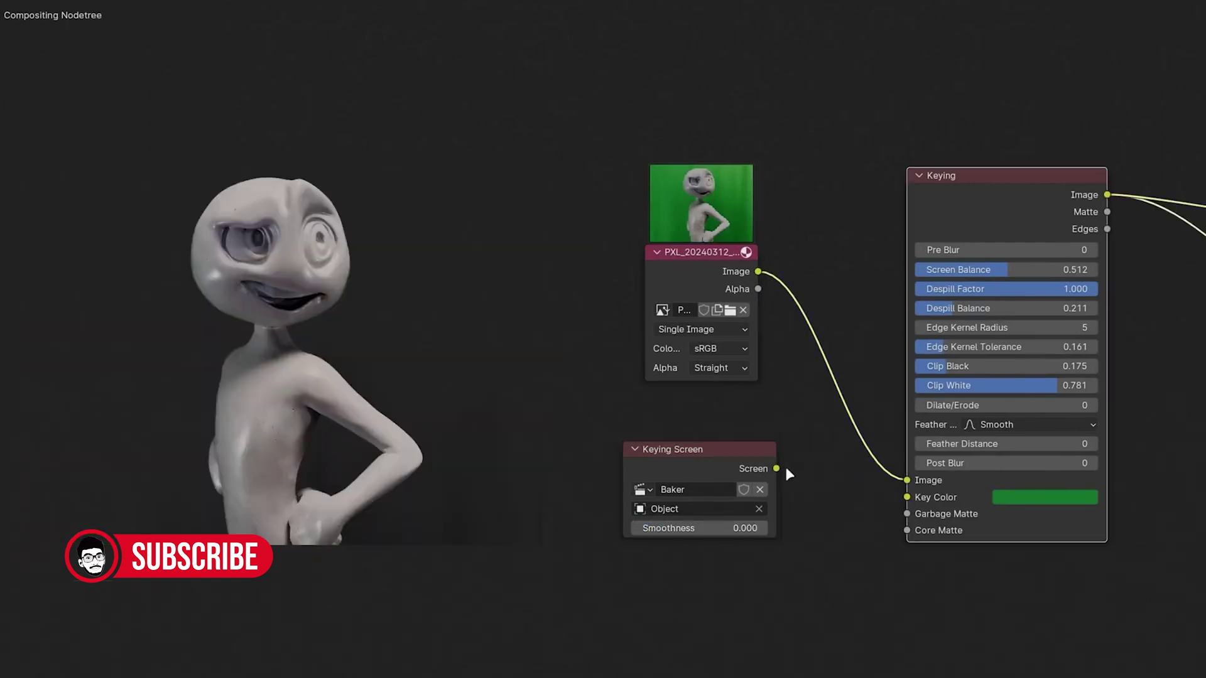
drag(776, 468, 903, 494)
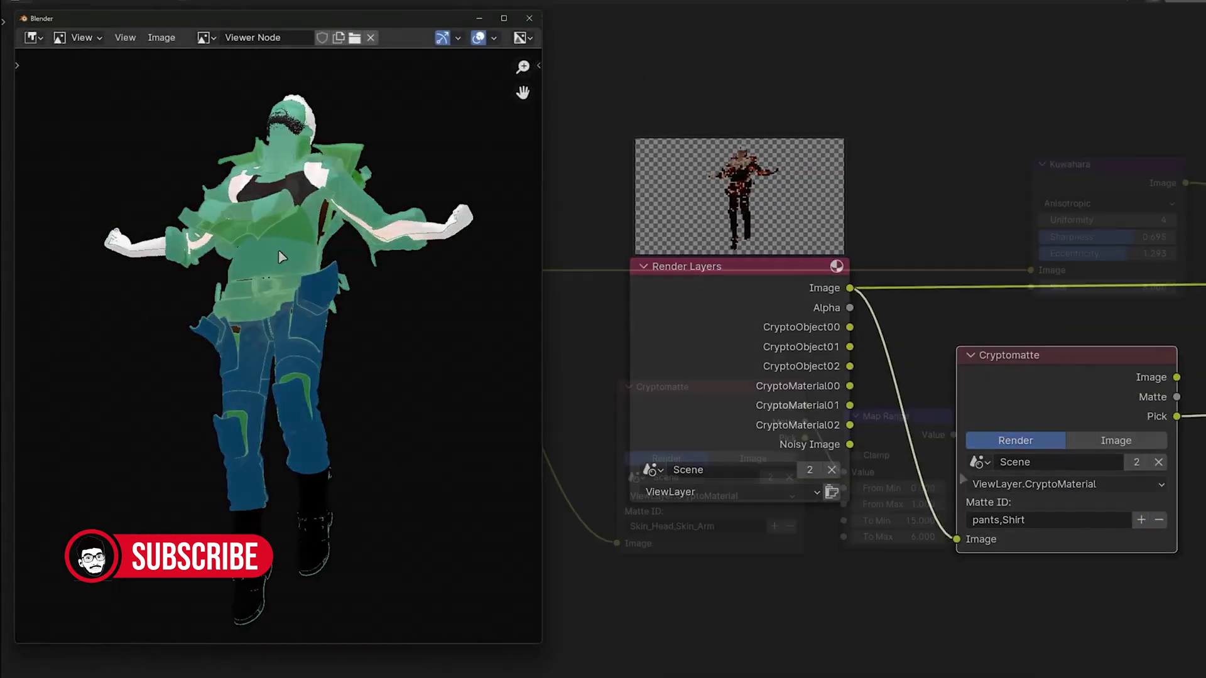
drag(954, 435, 986, 372)
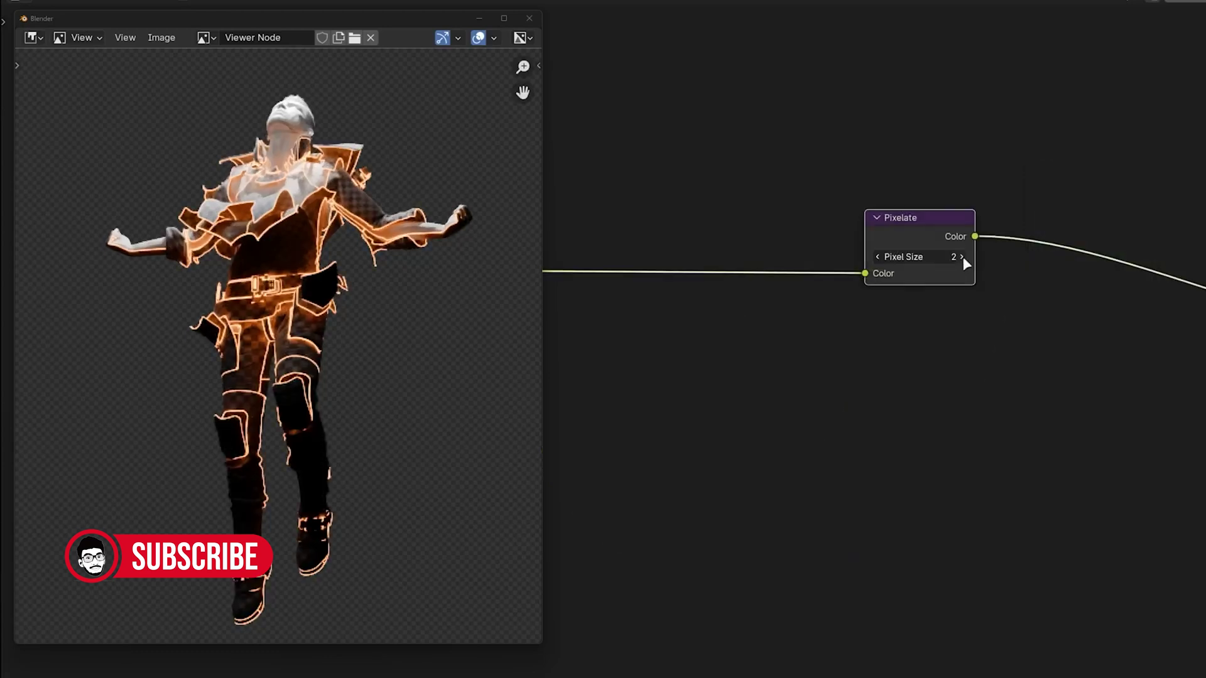
Increase the Pixelate node's Pixel Size to 6
click(962, 257)
click(962, 257)
click(961, 257)
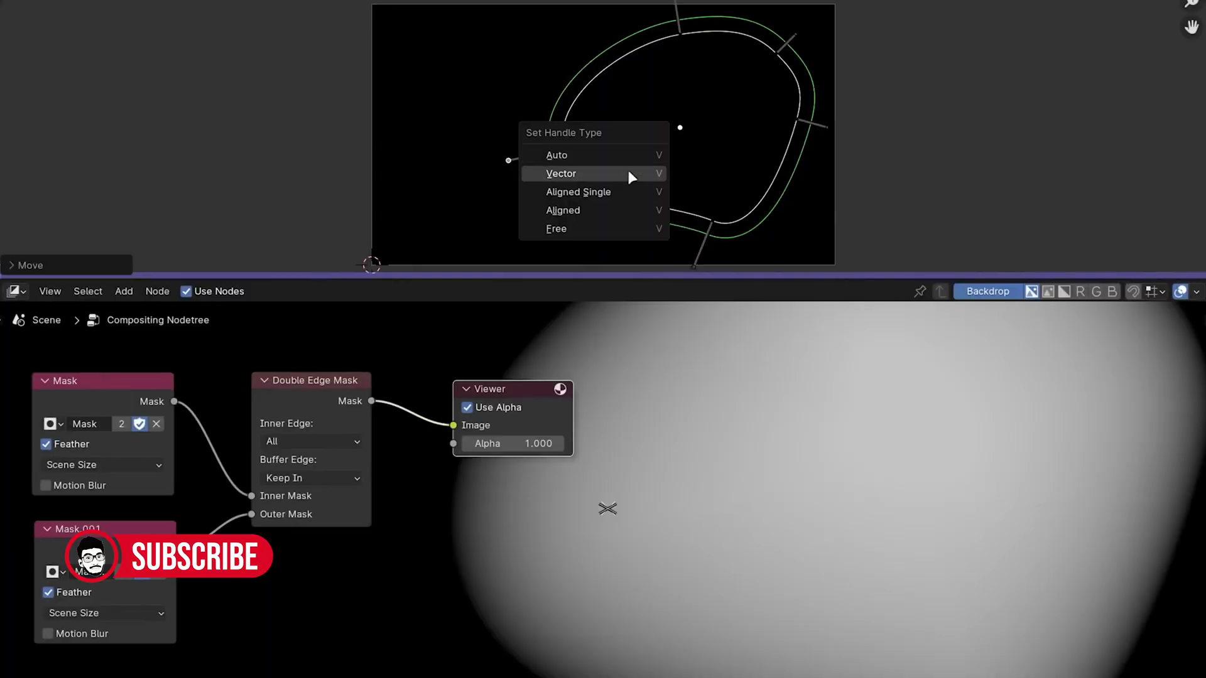
Make the bottom-right mask point a Vector corner, pull it down-left, raise the left point, add a vertex
click(628, 171)
click(714, 219)
key(v)
click(711, 219)
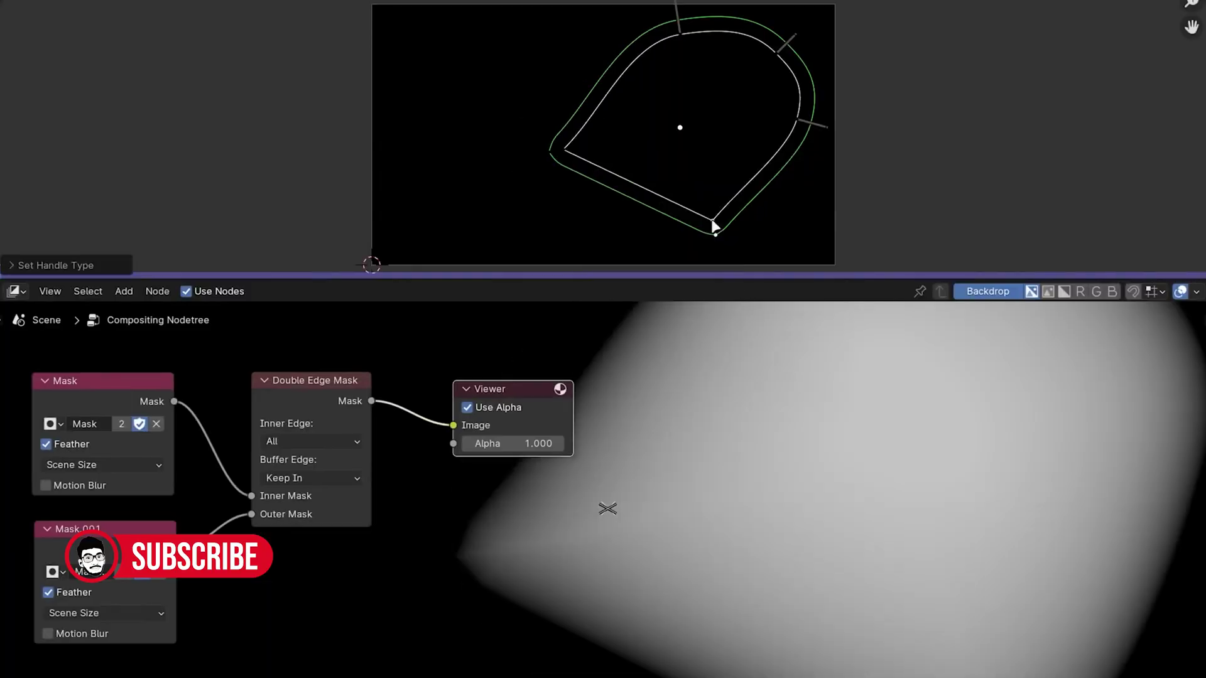
drag(711, 219, 697, 230)
drag(559, 153, 569, 116)
ctrl+click(607, 201)
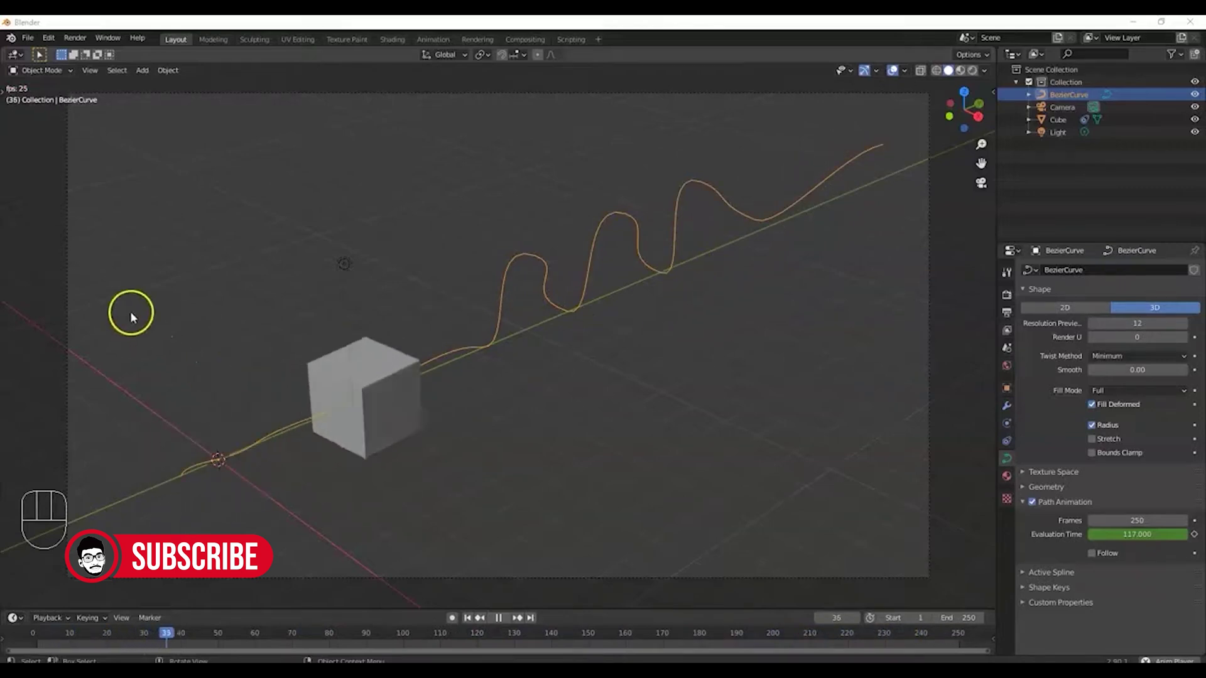
Move the Falcon model up to Location Y 0.96042
click(27, 37)
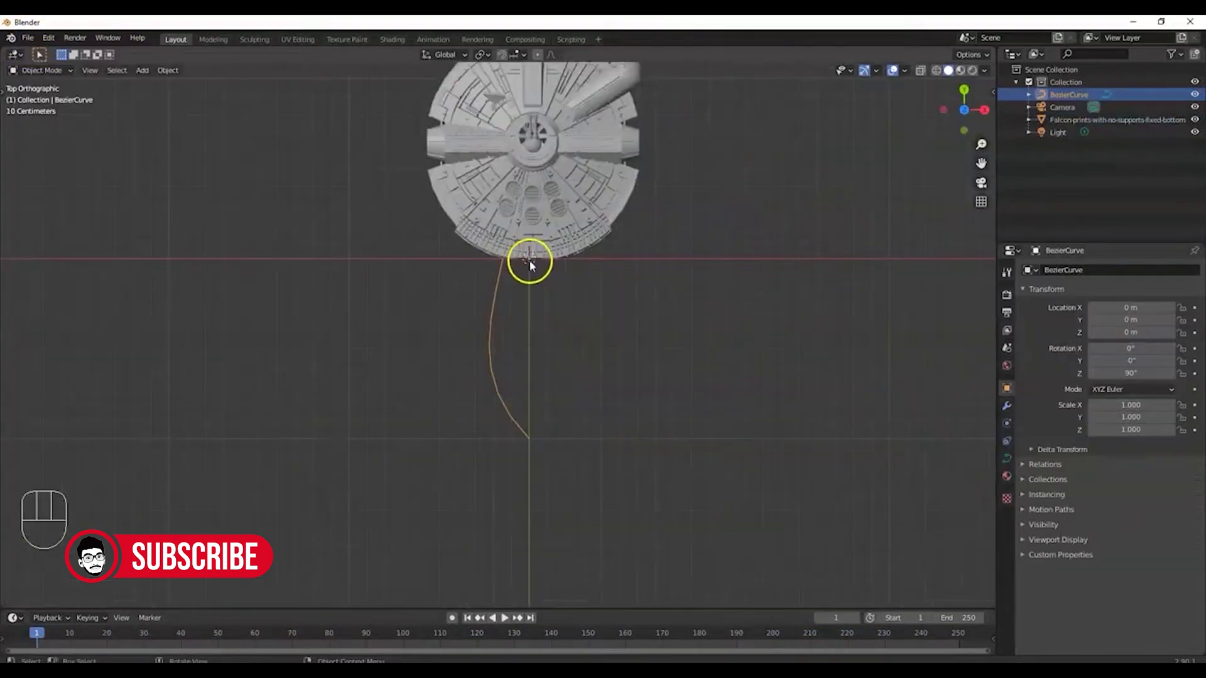
click(548, 232)
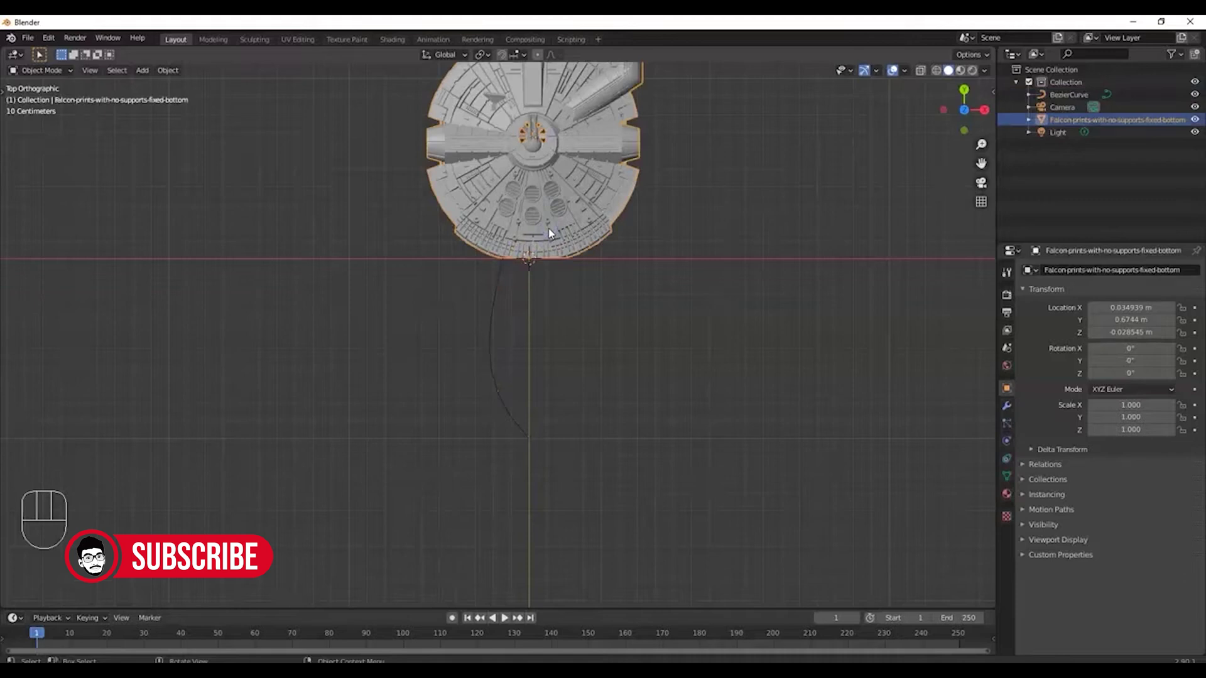
key(g)
click(542, 177)
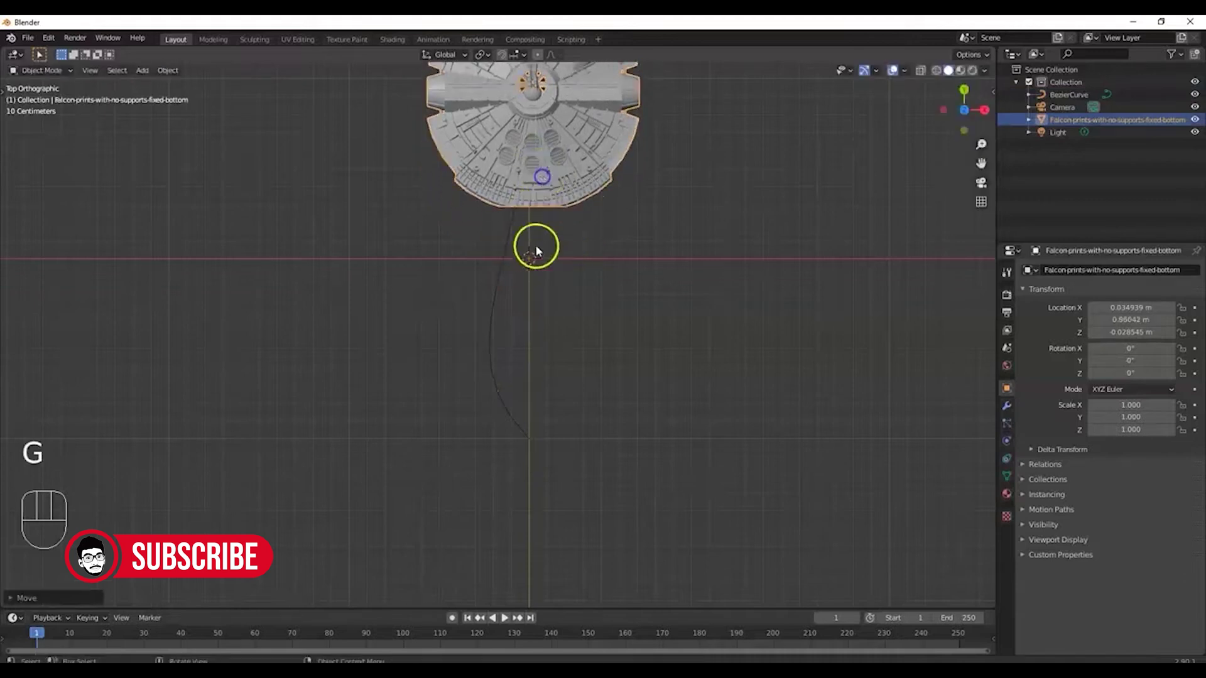
Put the BezierCurve path into Edit Mode to work on its control points
click(529, 256)
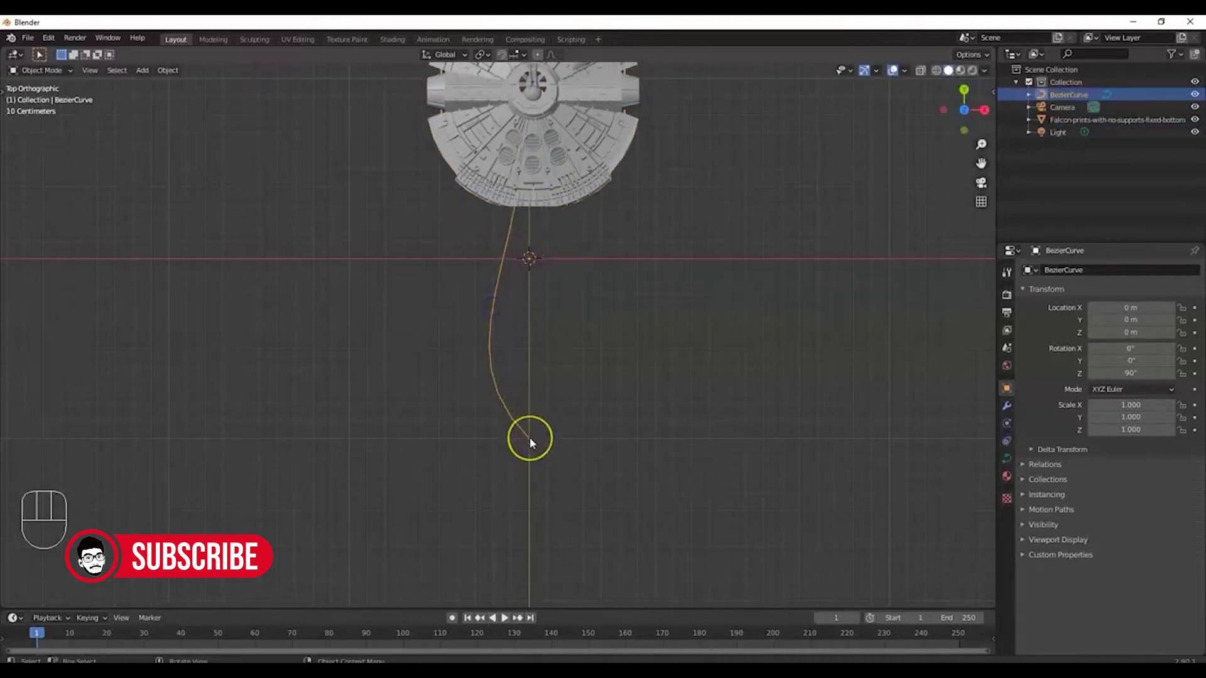
scroll(529, 442, down, 4)
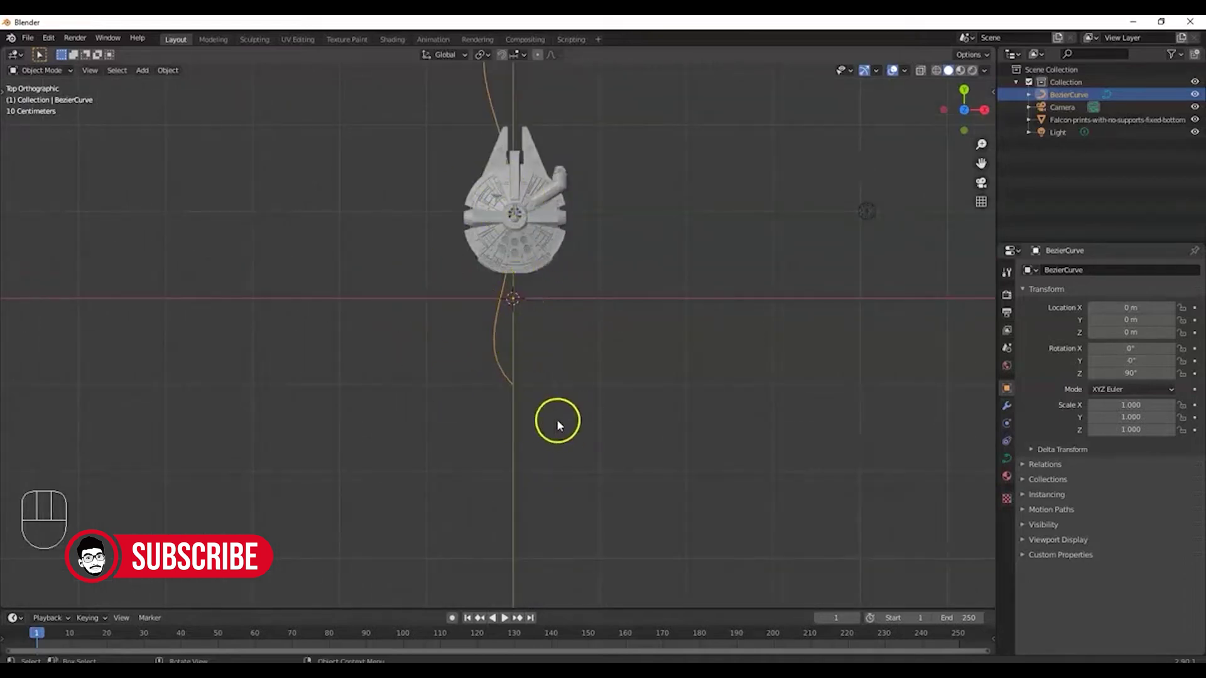
scroll(556, 420, up, 6)
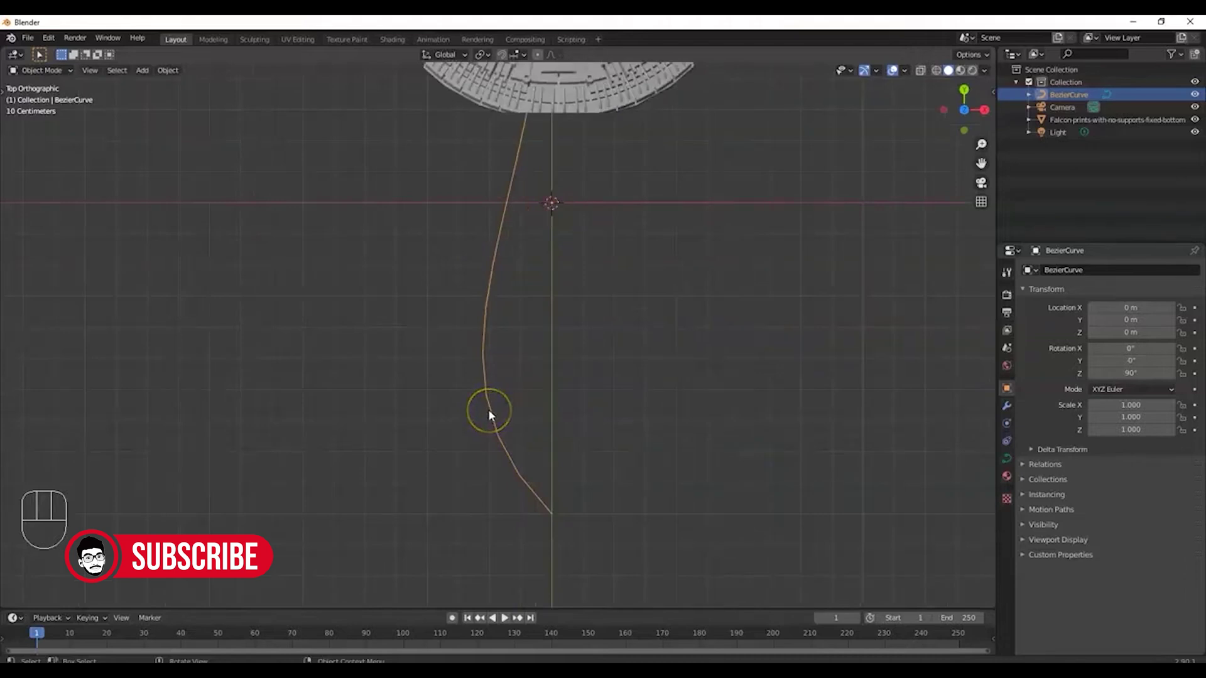
key(Tab)
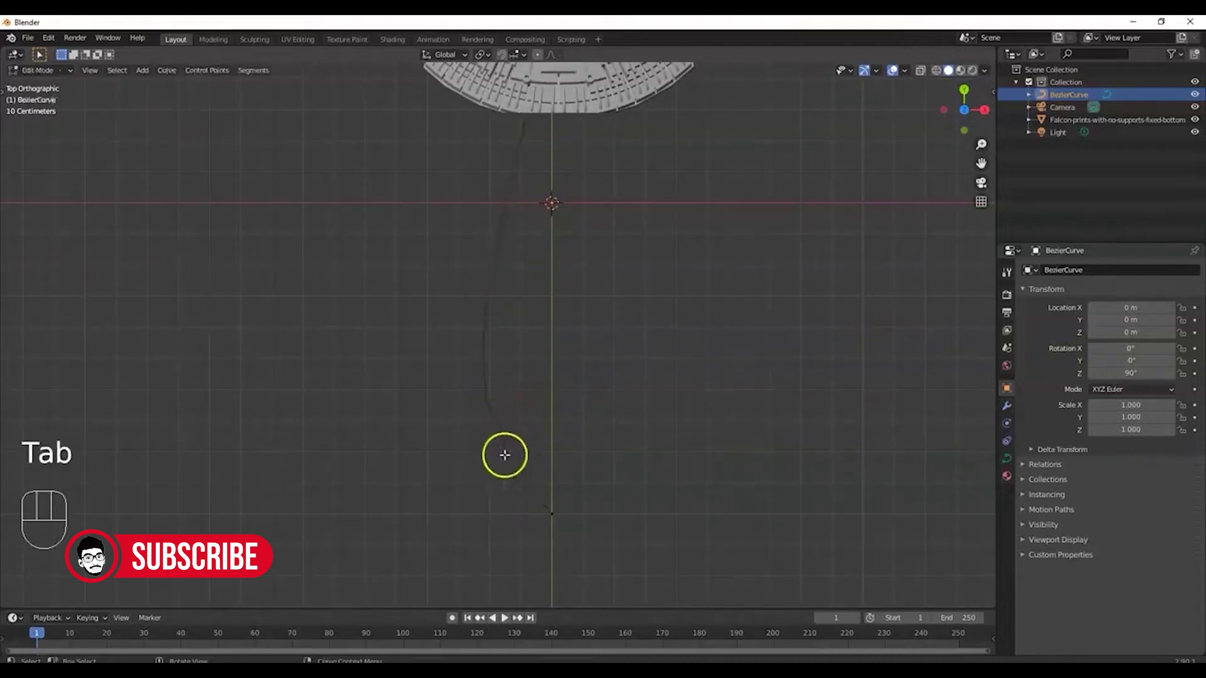
scroll(551, 513, down, 12)
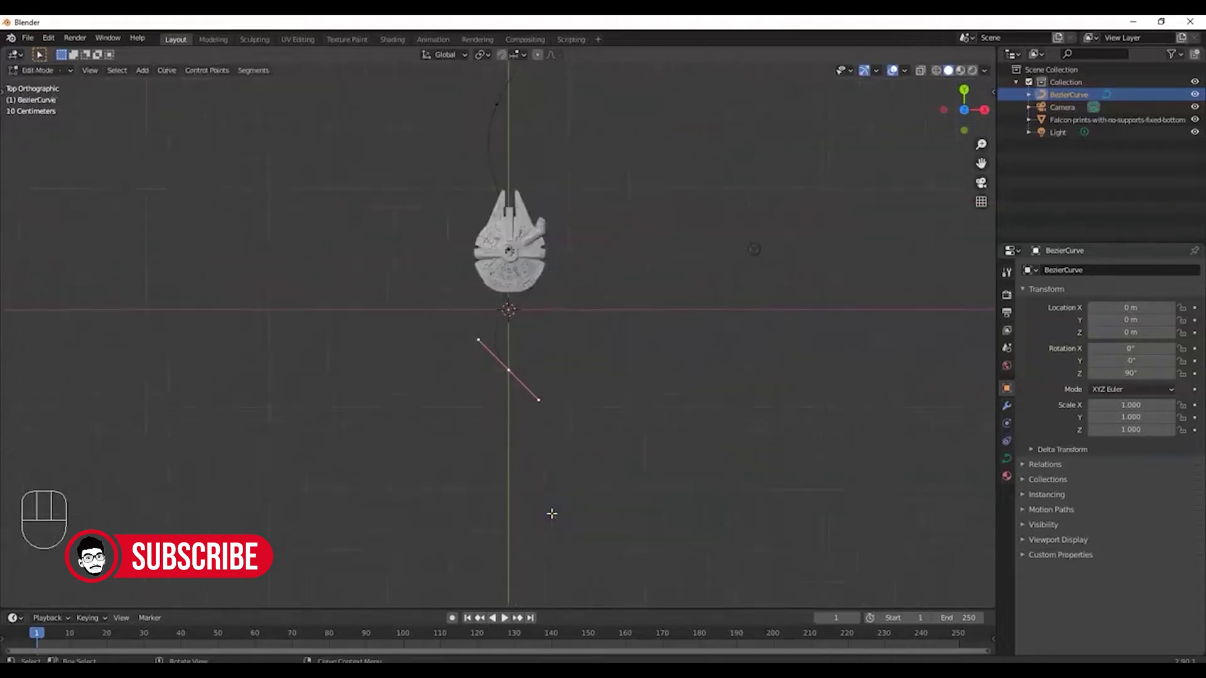
scroll(511, 350, up, 8)
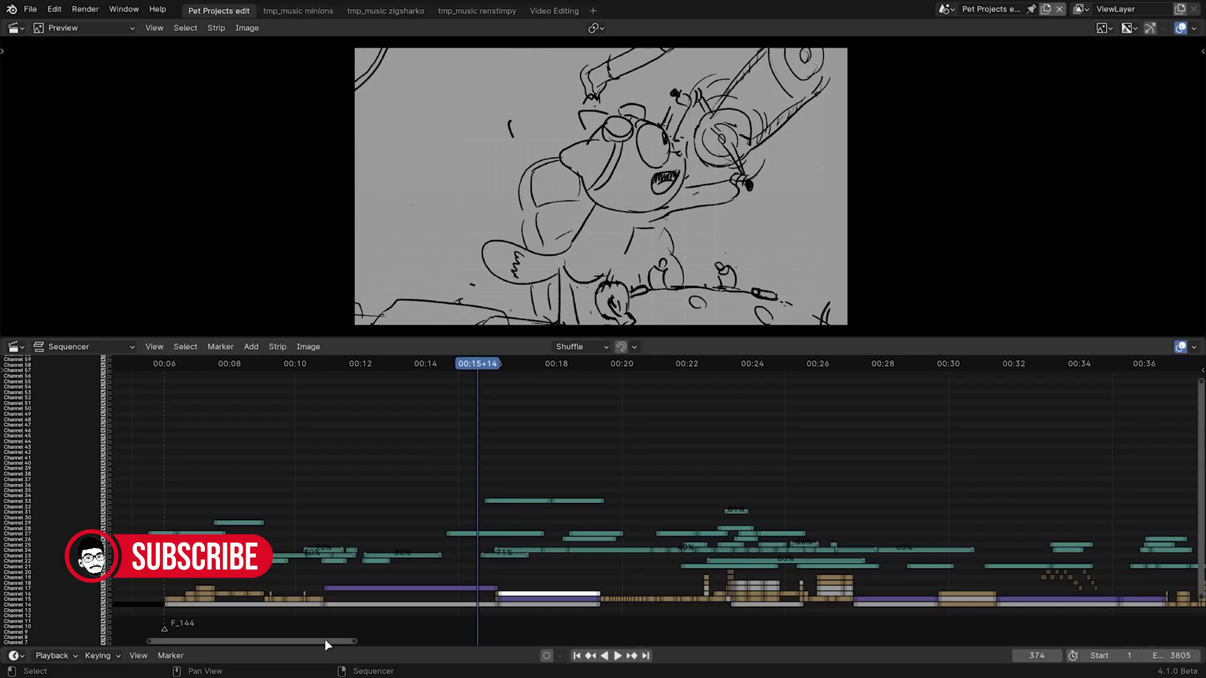
drag(325, 643, 525, 630)
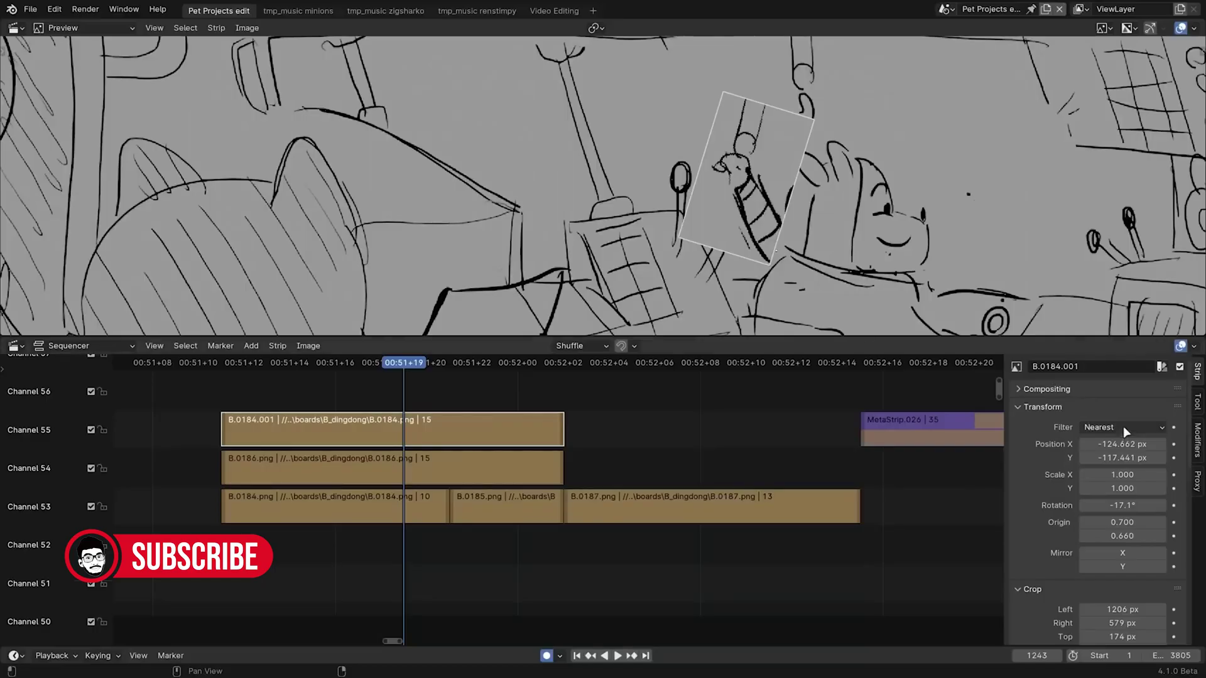
Set strip B.0184.001 filter to Auto and Position X to -135.662, then clear the driver variable's target
click(1126, 432)
click(1117, 441)
drag(1122, 444, 1100, 444)
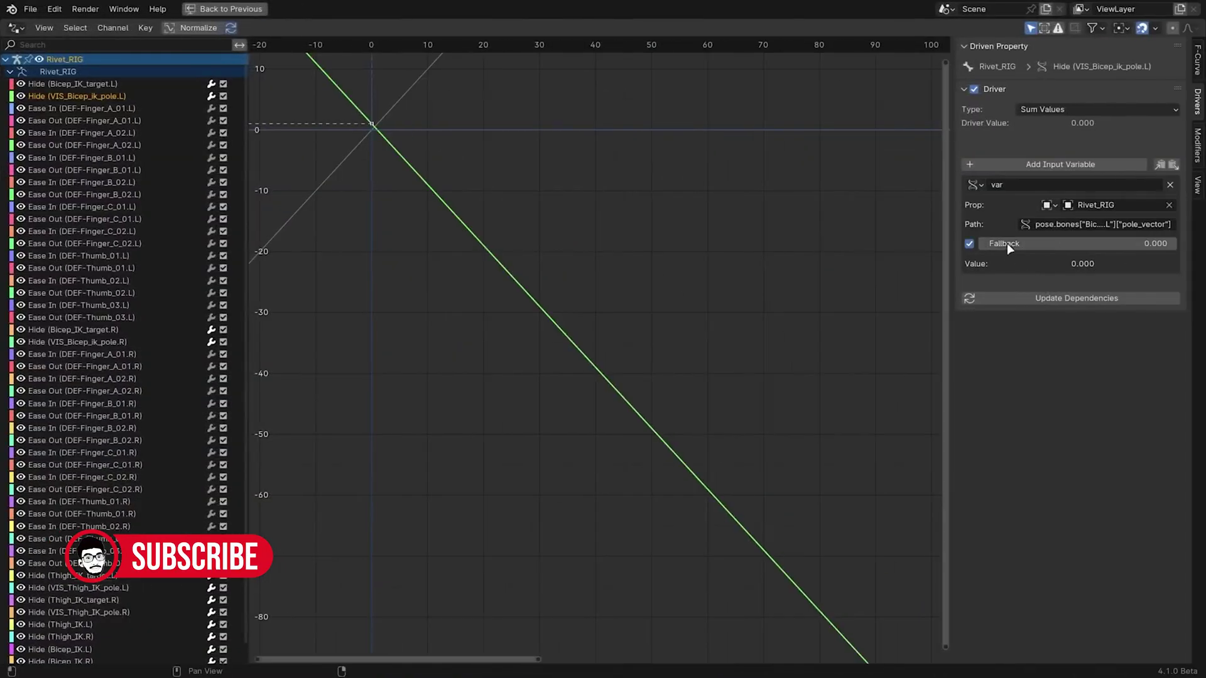
click(1051, 247)
click(1169, 205)
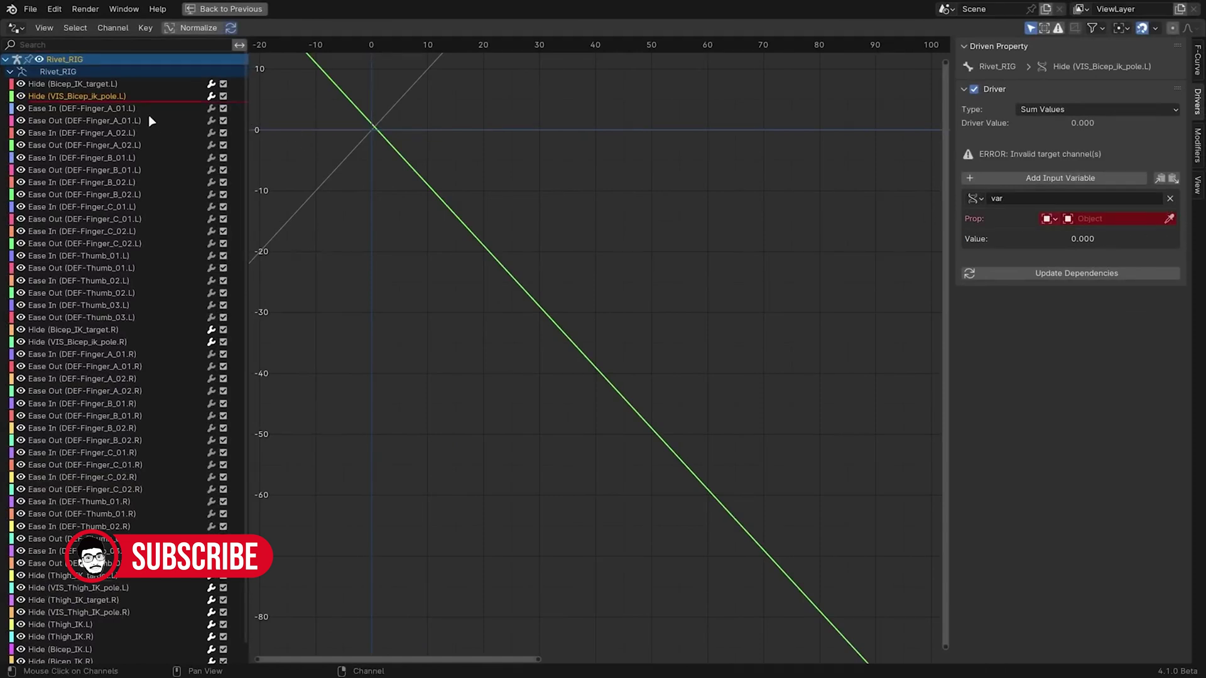